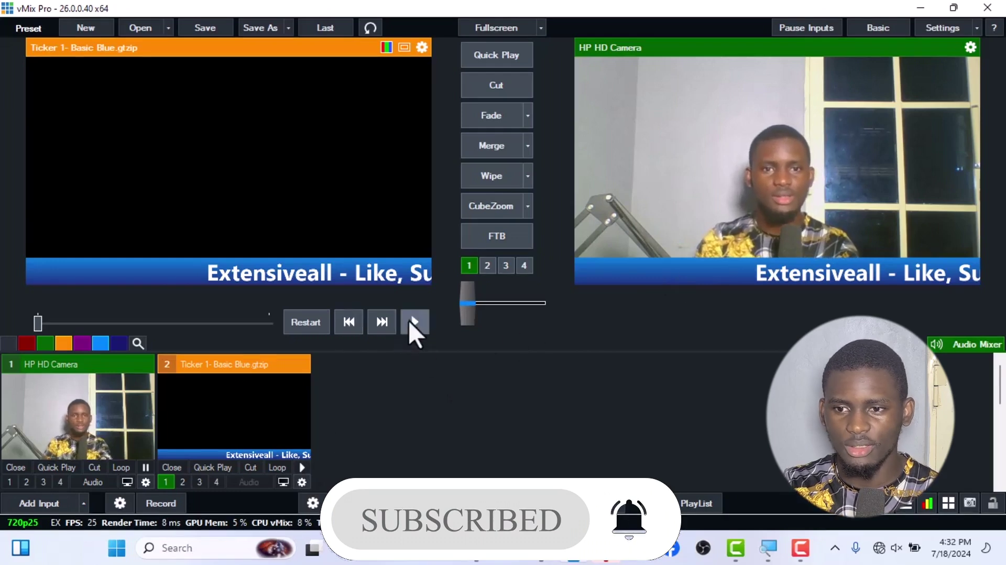
Play the existing blue ticker input so its text scrolls across the camera feed
click(409, 321)
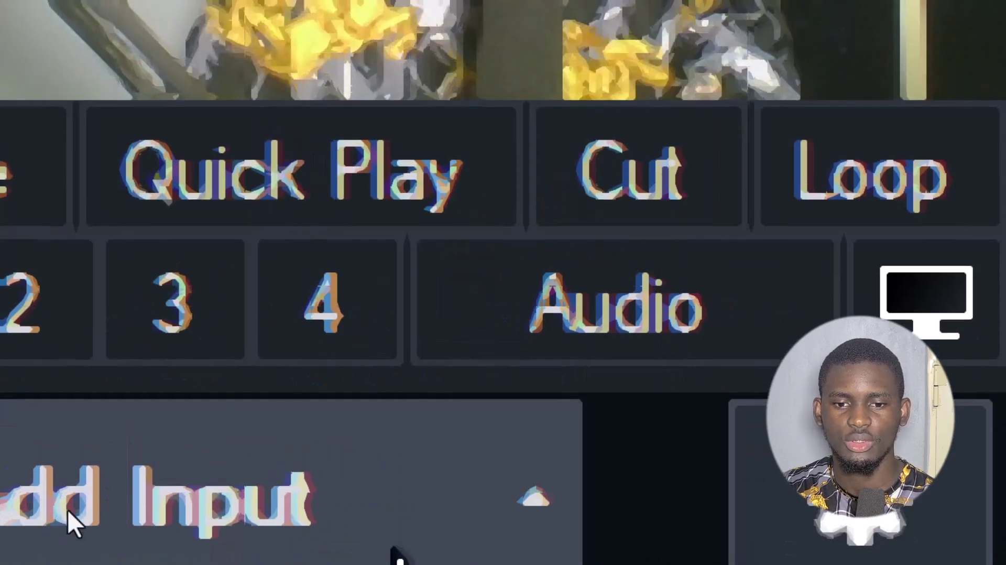
Pick Ticker 1- Basic Blue from the GT Ticker title templates for a new input
click(49, 509)
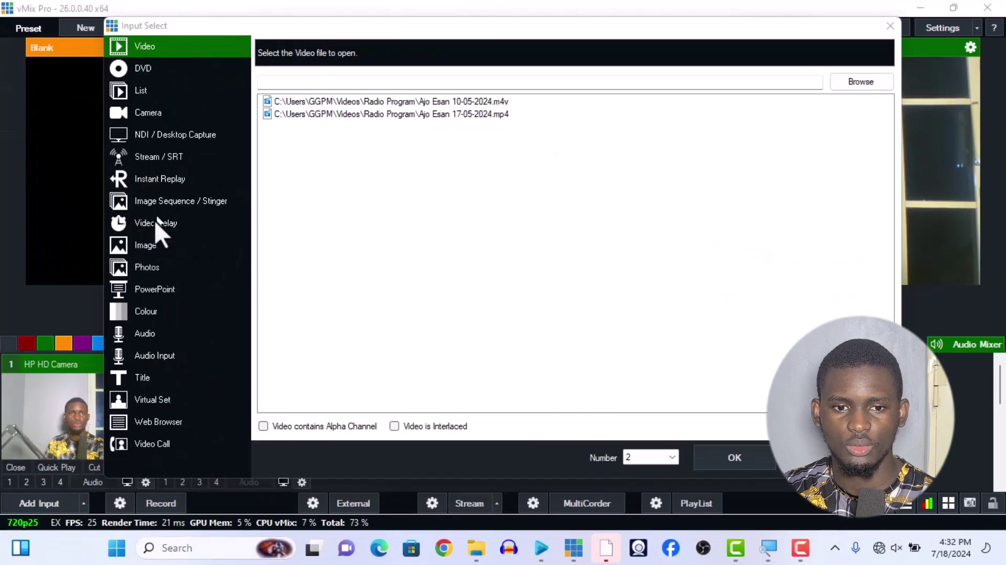
click(141, 378)
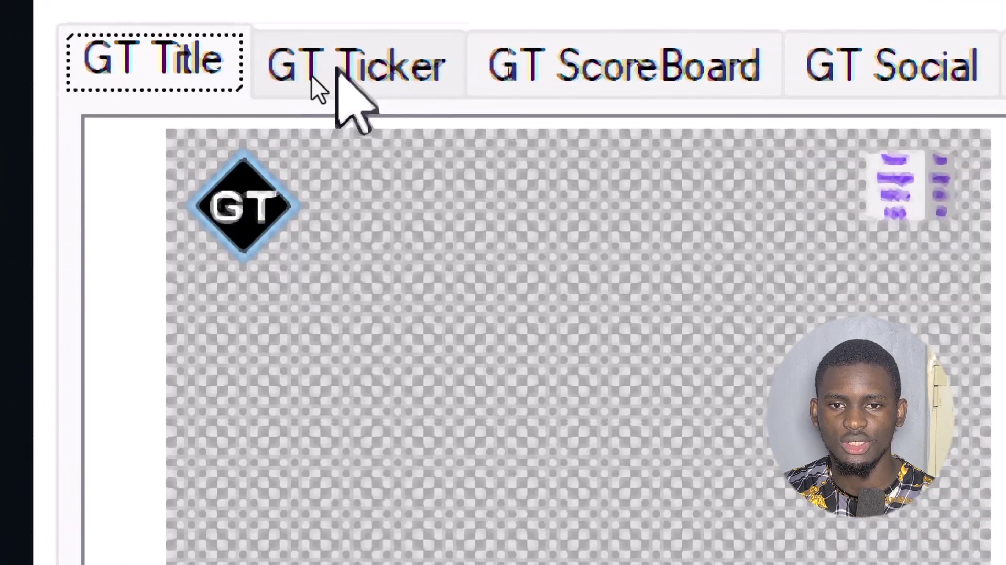
click(320, 76)
scroll(521, 478, down, 3)
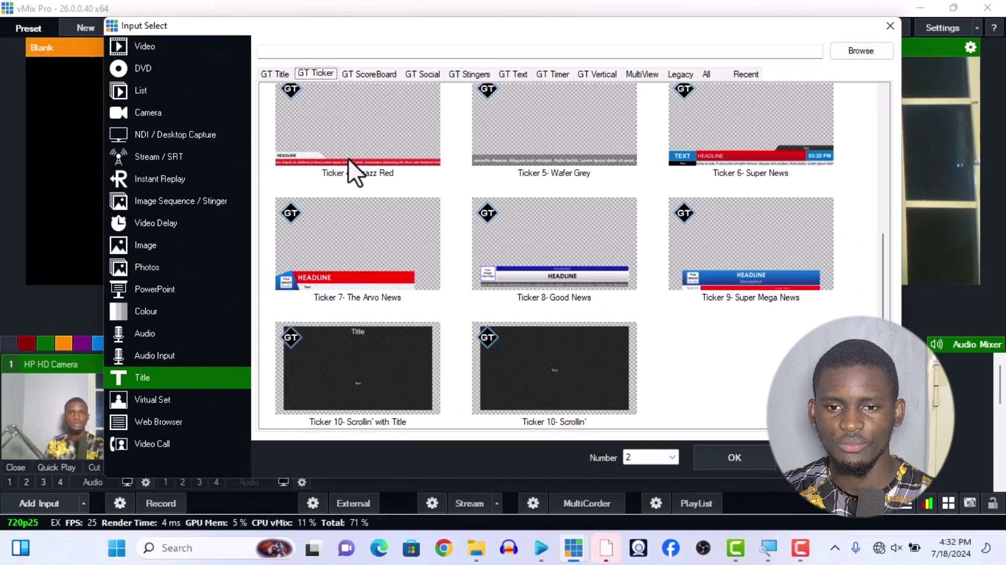
scroll(348, 158, up, 3)
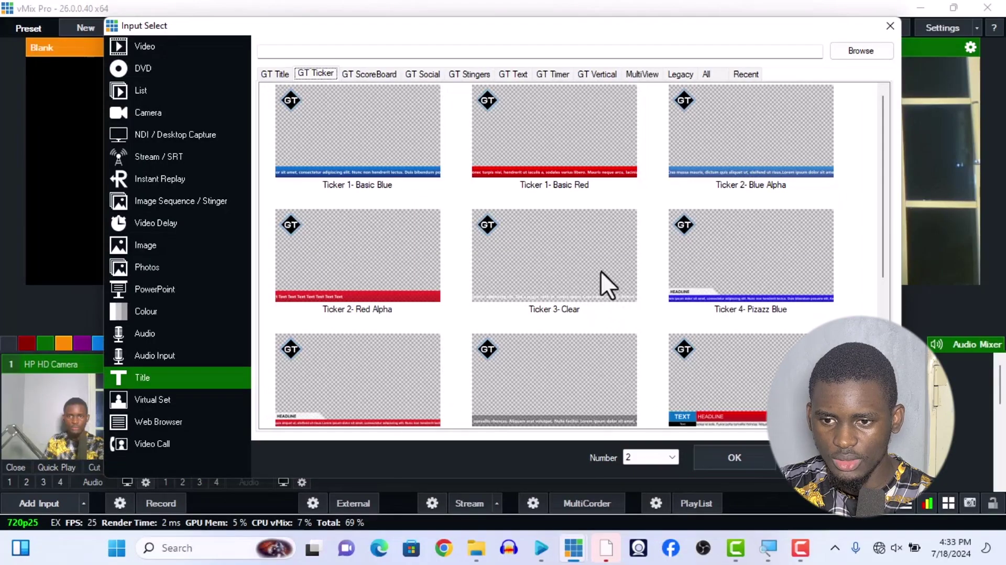
scroll(655, 277, down, 3)
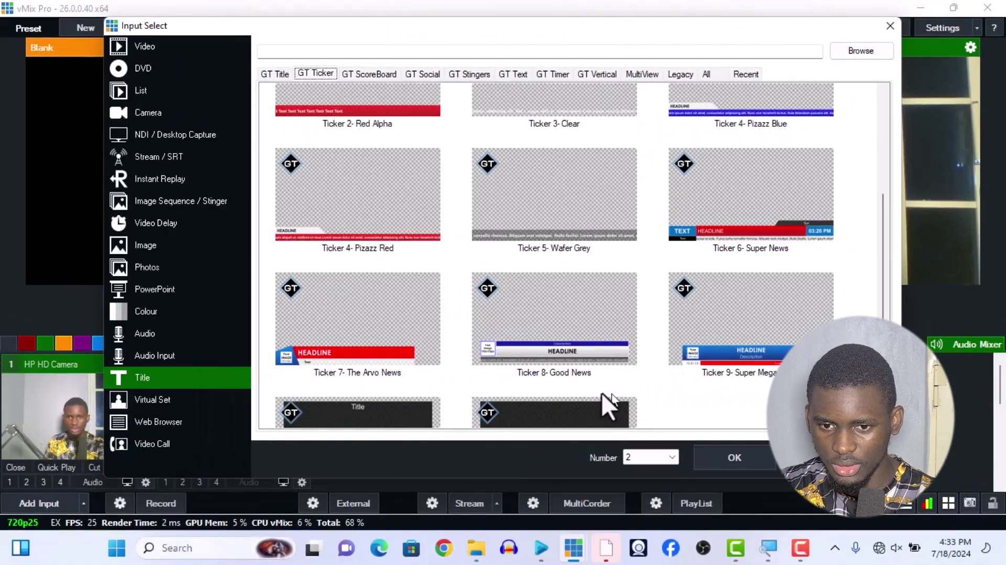
scroll(399, 326, down, 1)
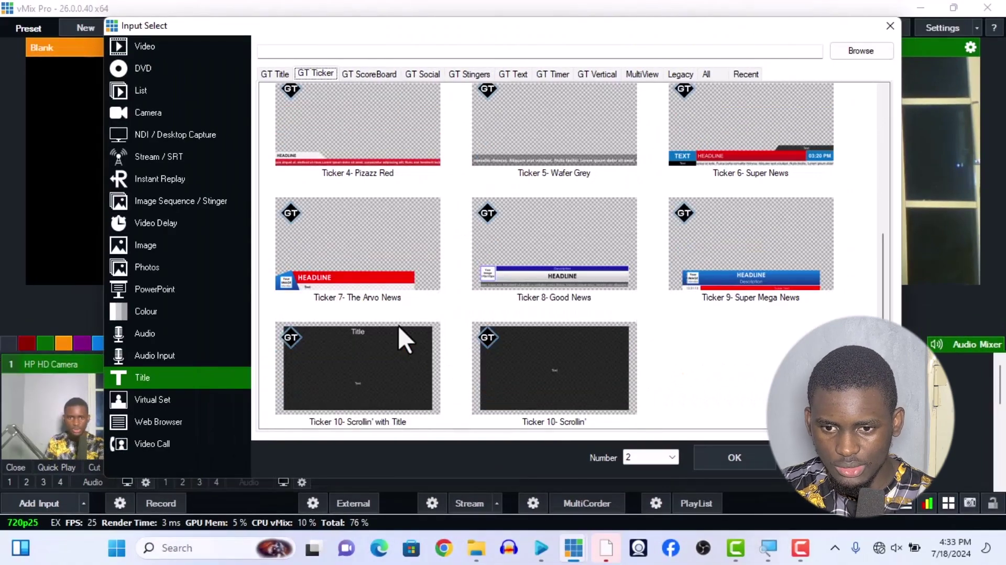
scroll(398, 326, up, 3)
click(345, 151)
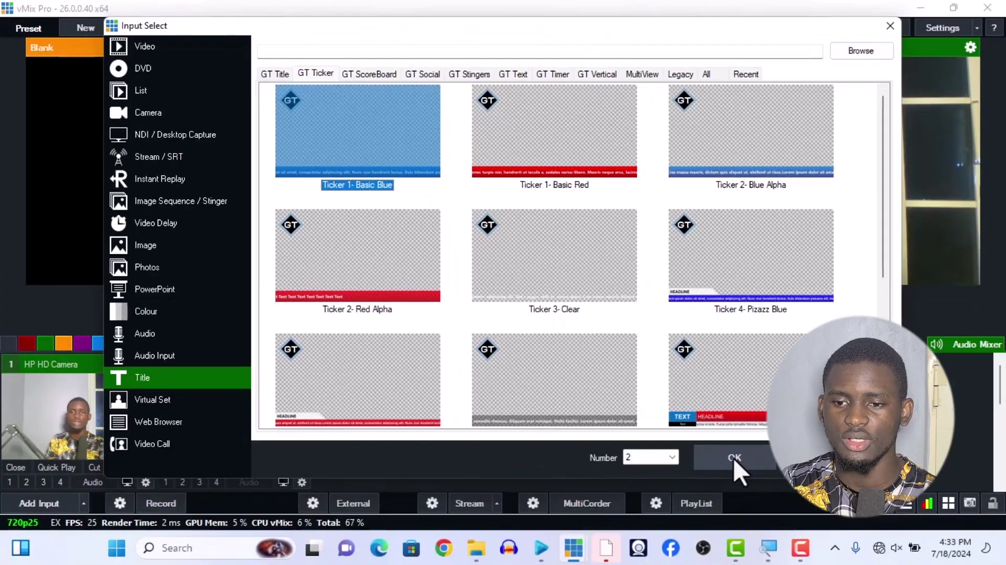
Add Ticker 1- Basic Blue as input 2 with its text 'Attention! Attention!! Attention!!!'
click(734, 458)
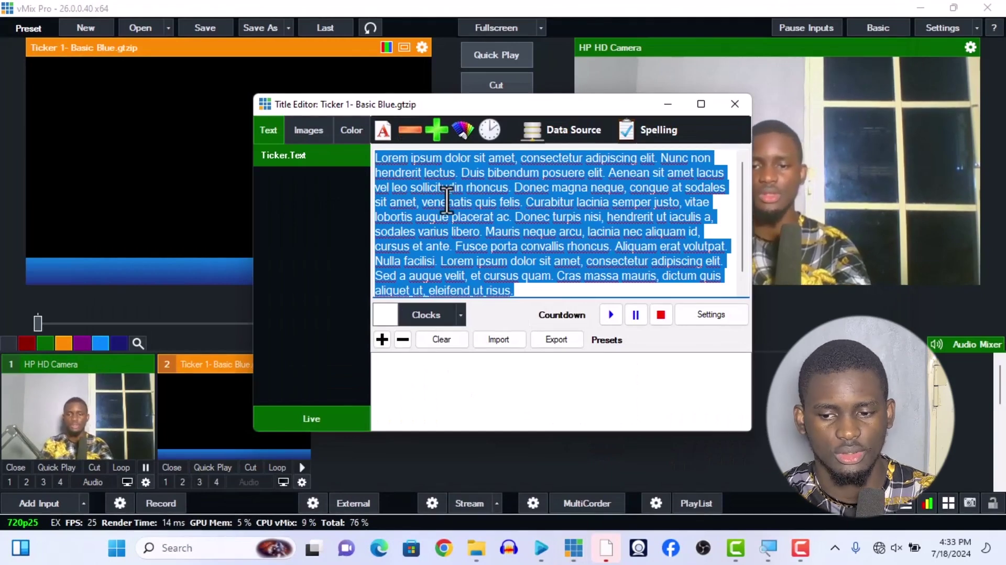
key(Delete)
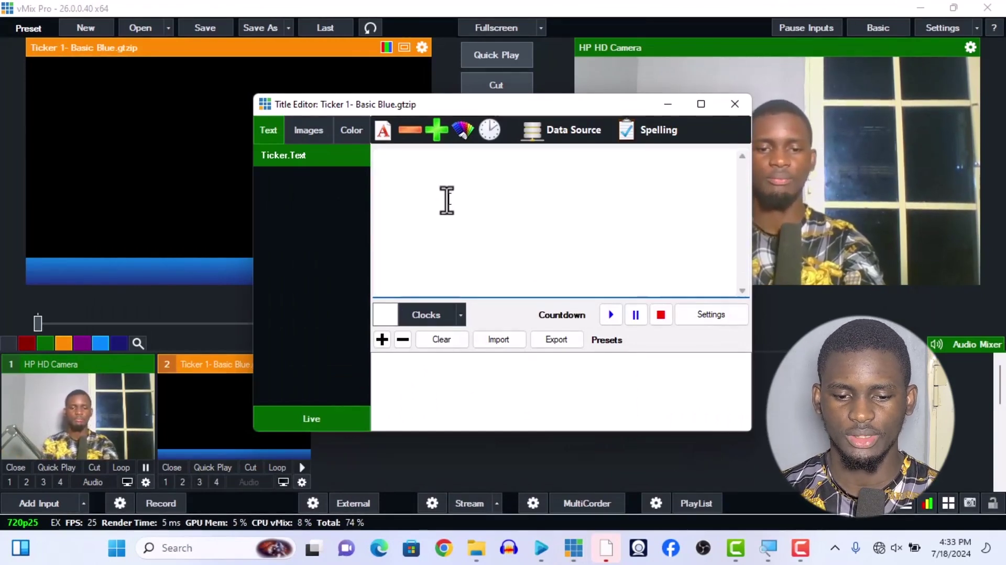
text(Atten)
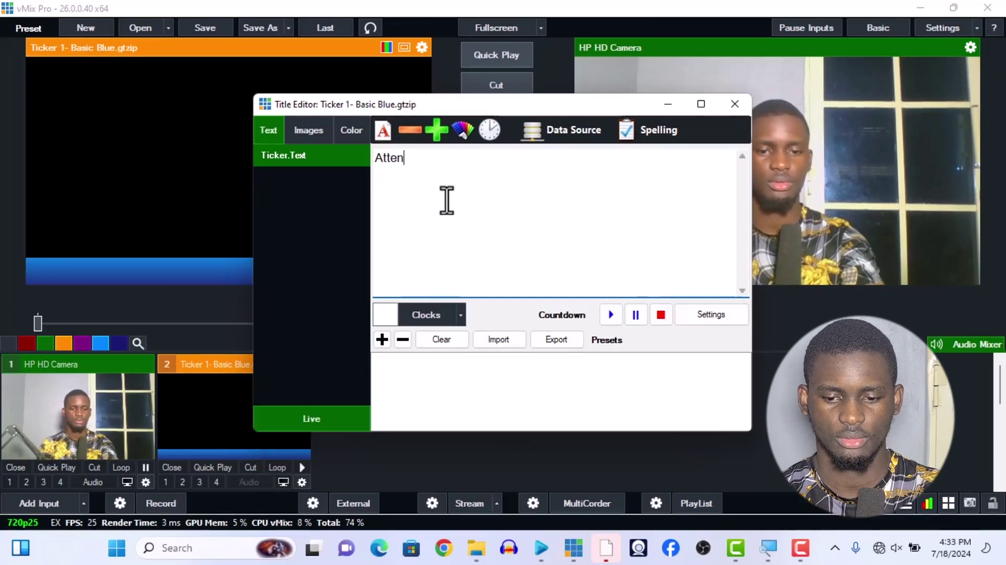
text(tion!)
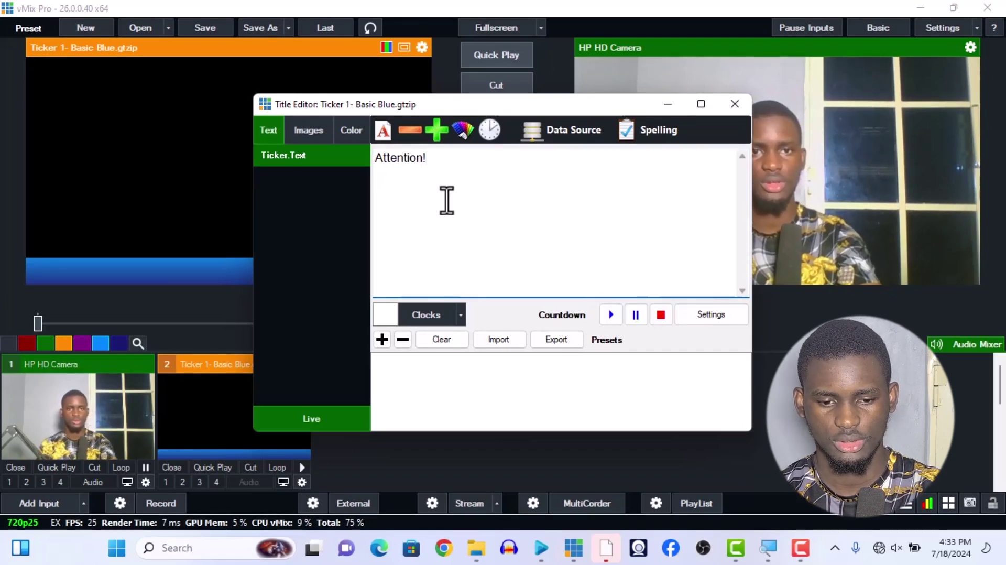
click(447, 200)
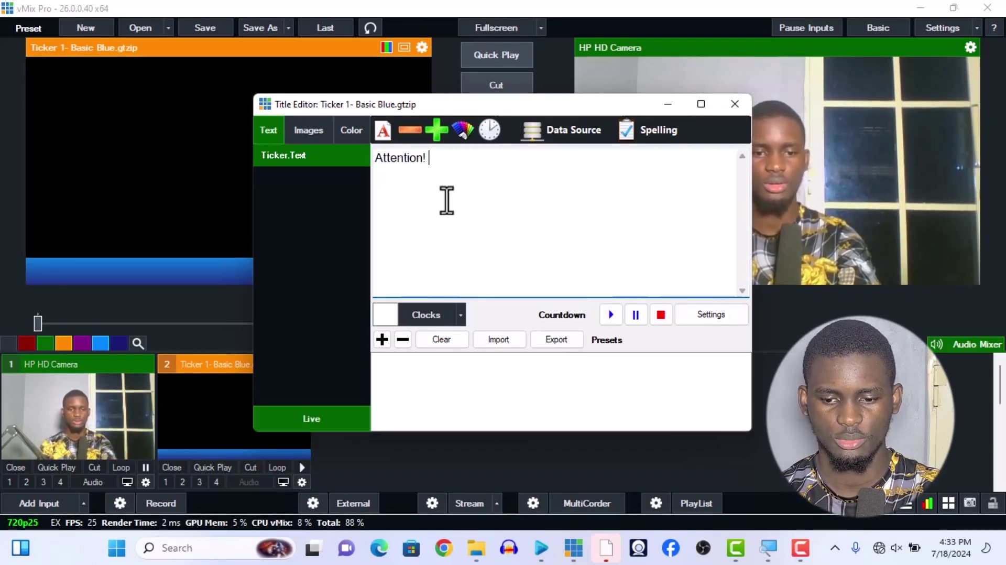
text(Attention!! Attention!)
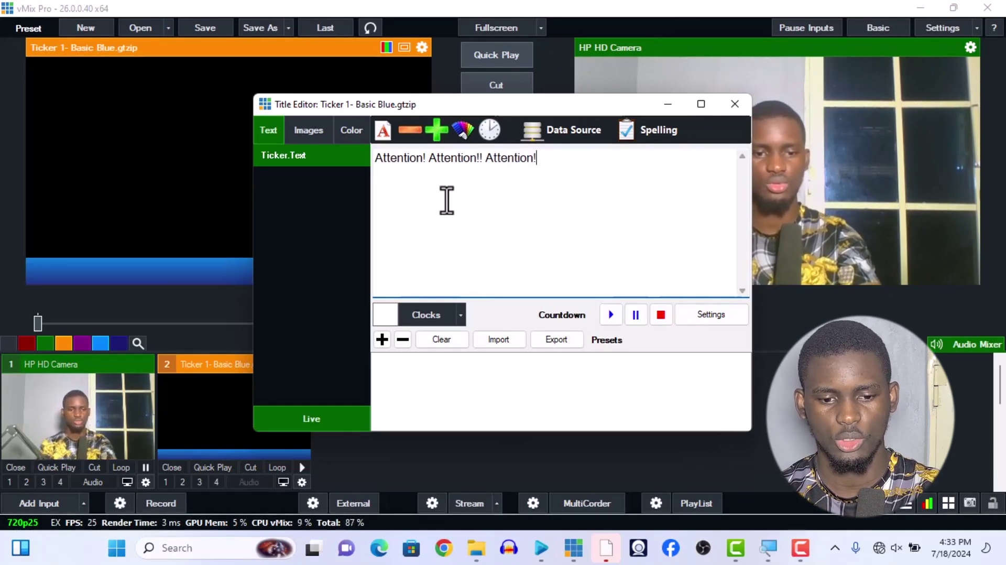
text(!!)
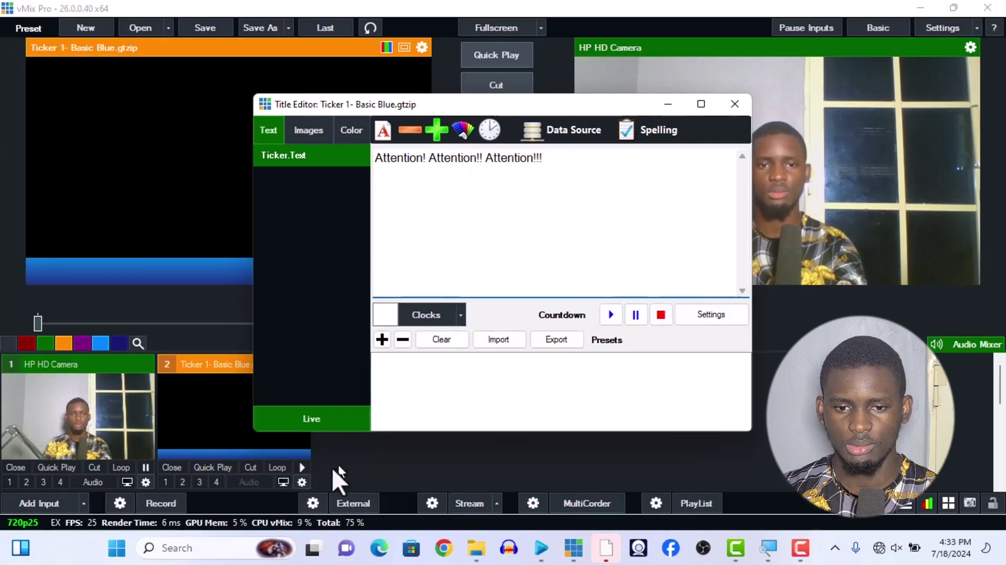
Put the Attention ticker on overlay 1 over the program output and close the Title Editor
click(170, 483)
click(735, 104)
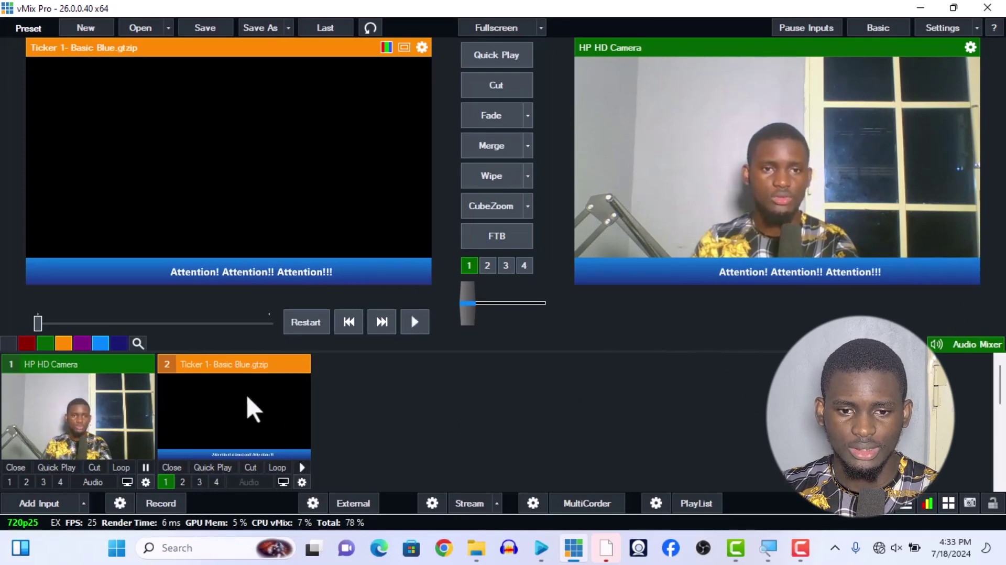
right_click(255, 438)
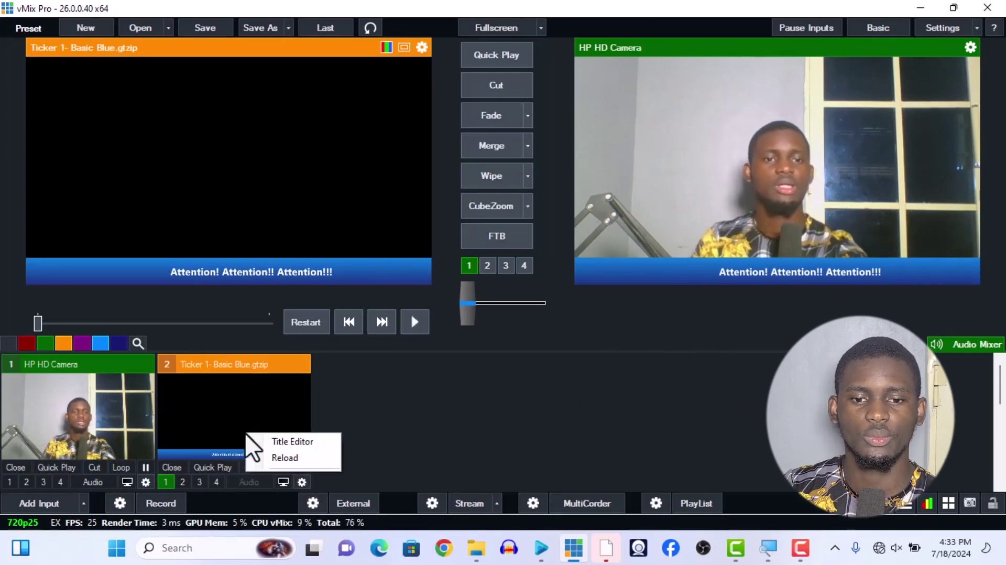
Reopen input 2's Title Editor and bring up the ticker's scroll settings
click(273, 461)
right_click(243, 418)
click(254, 422)
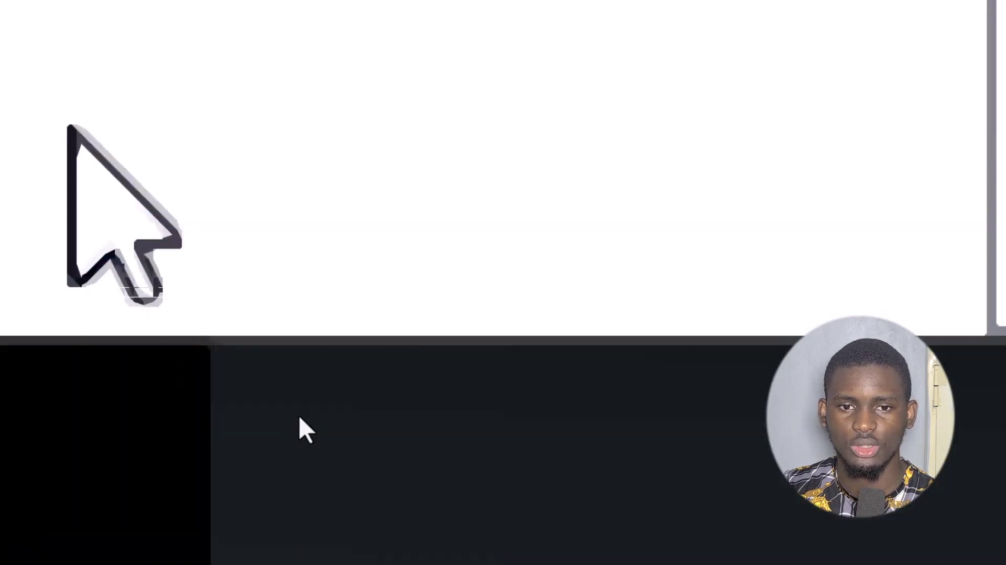
click(299, 416)
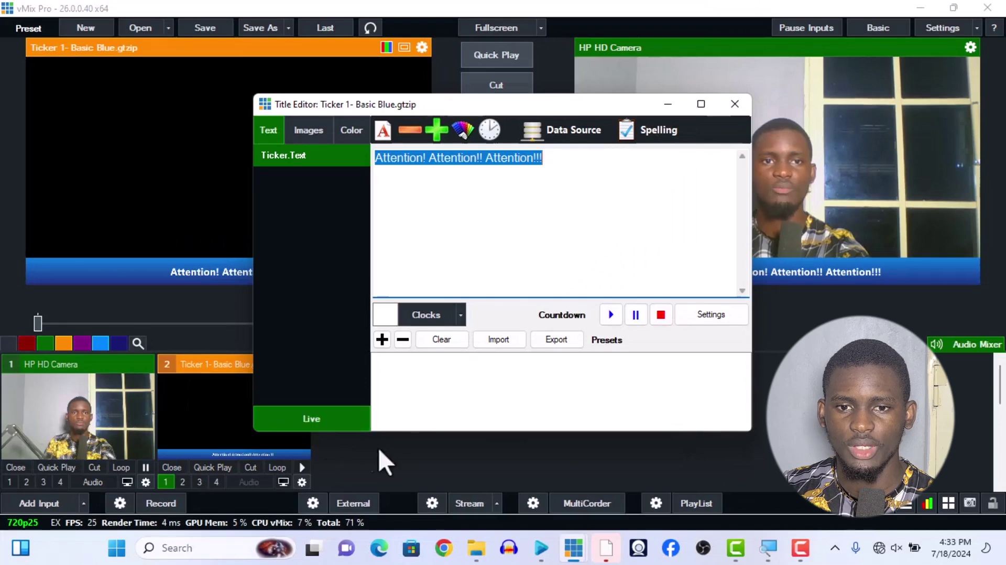
click(491, 138)
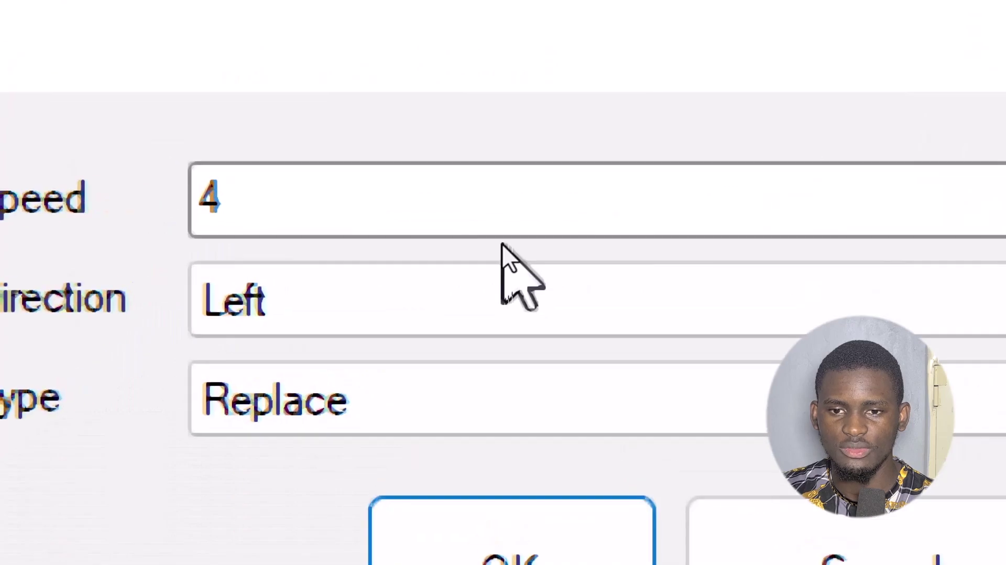
Set the ticker scroll speed to 15 with direction Left and confirm
click(501, 241)
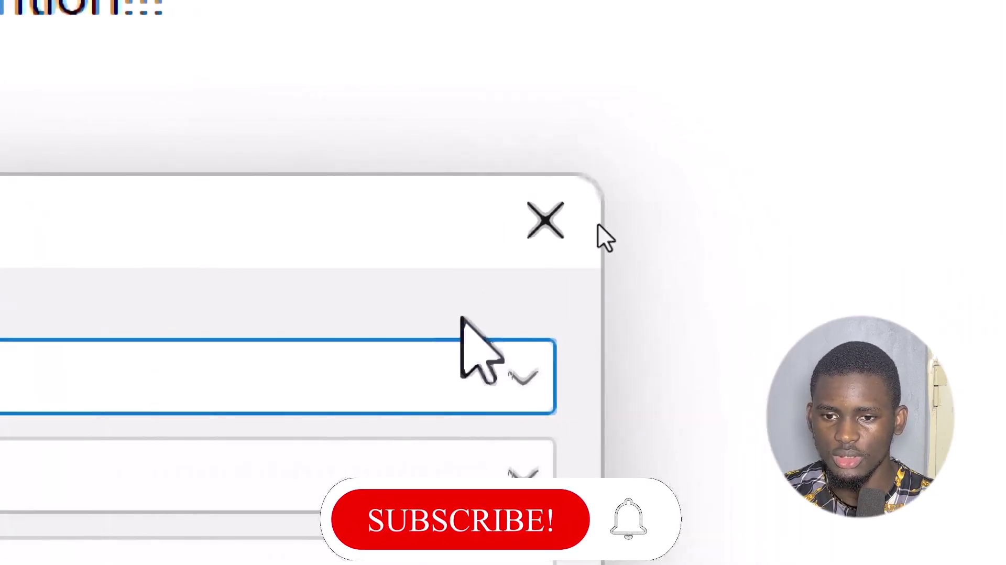
click(525, 376)
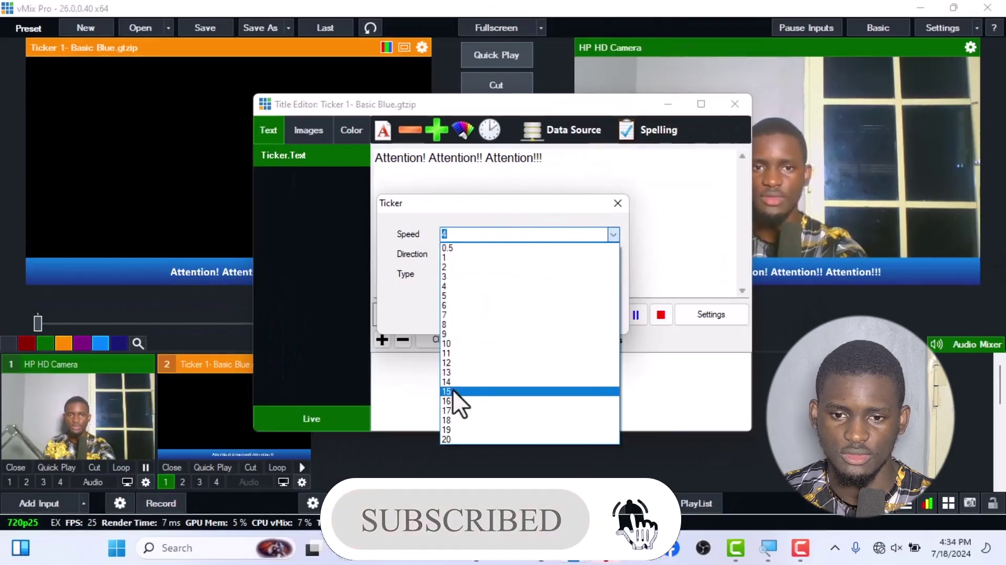
click(452, 389)
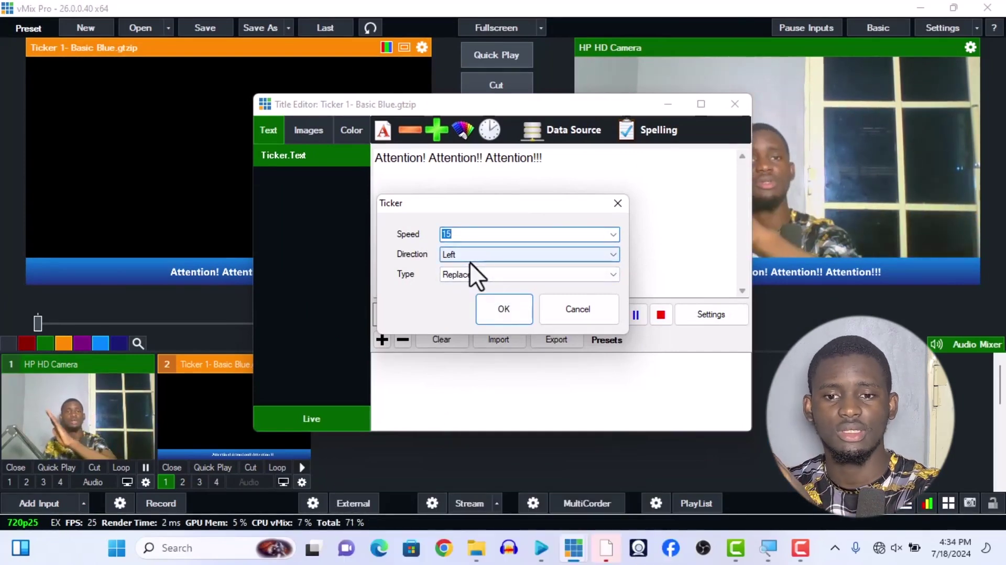
click(469, 260)
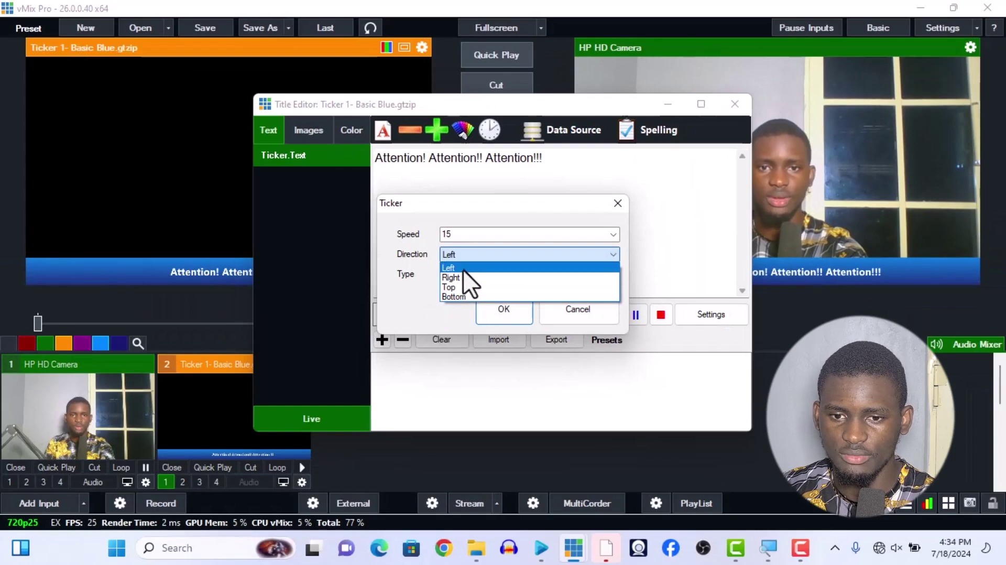
click(464, 269)
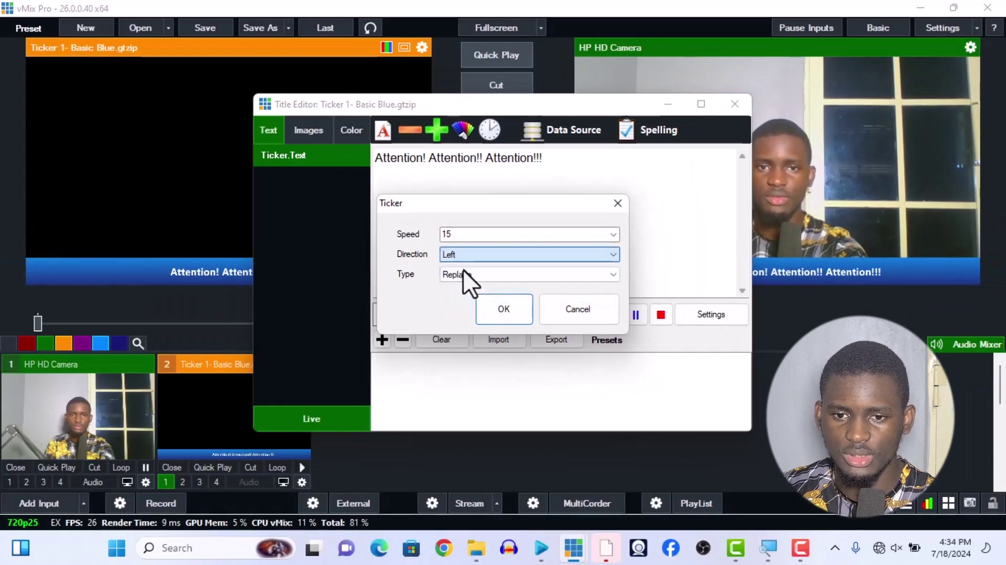
click(507, 302)
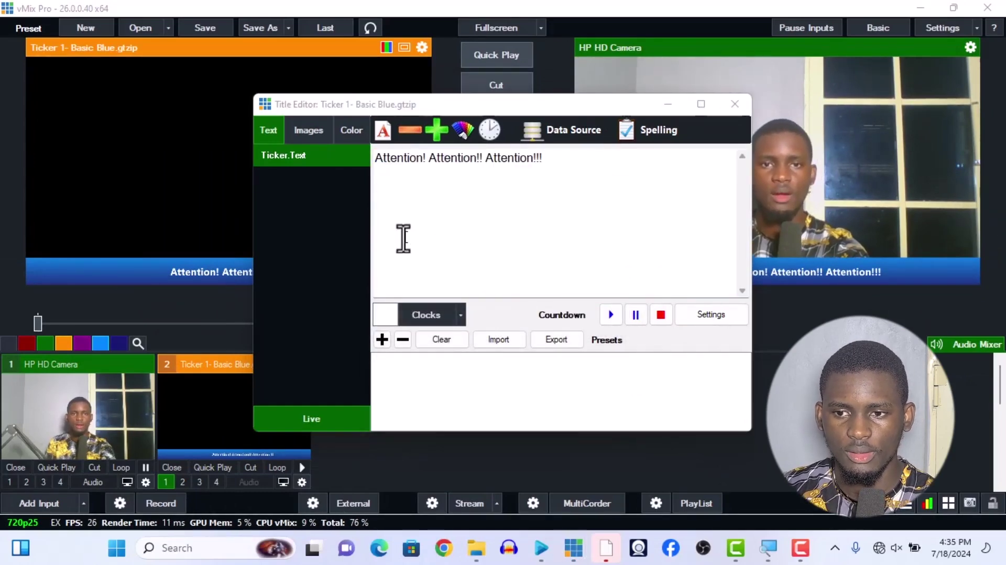
Restart the faster Attention ticker scrolling, then move aside and close the Title Editor
click(302, 467)
drag(495, 111, 303, 110)
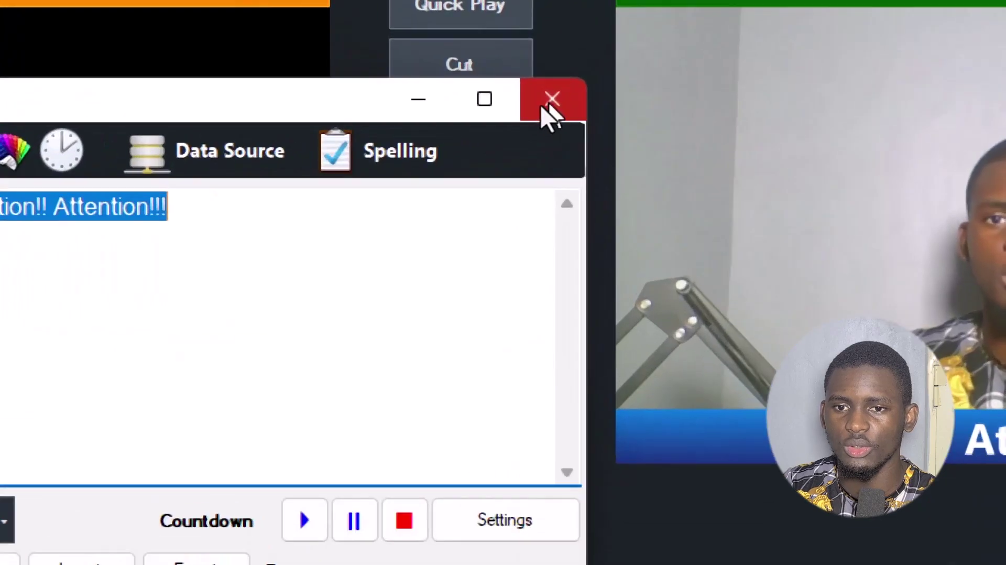
click(543, 102)
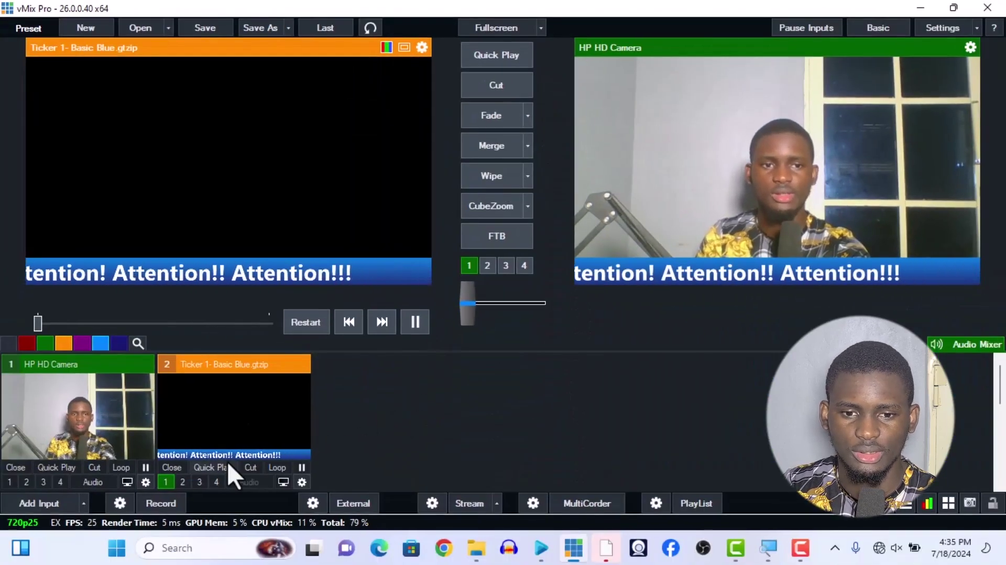
Reopen the ticker's Title Editor and save the Attention text as a preset
right_click(249, 416)
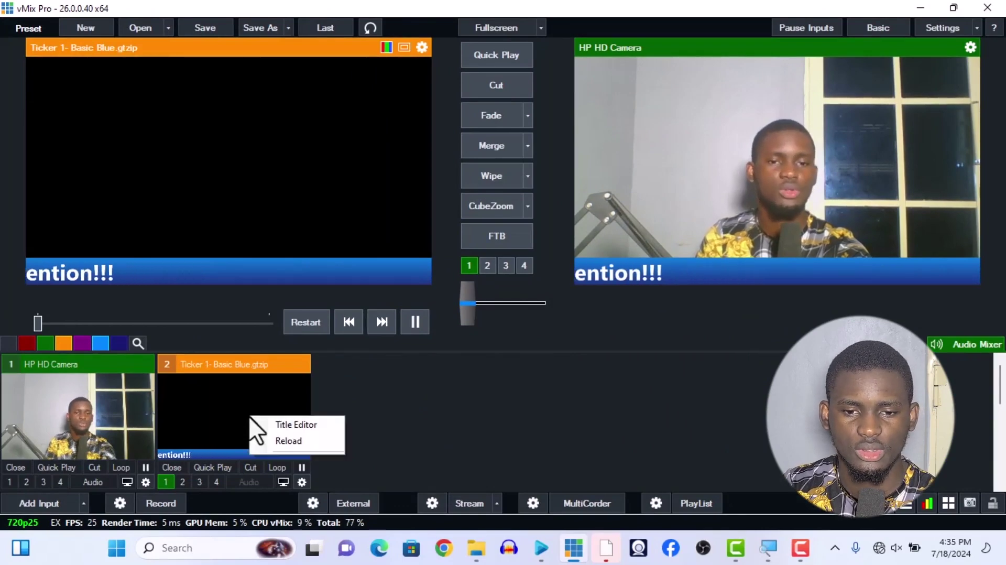
click(285, 426)
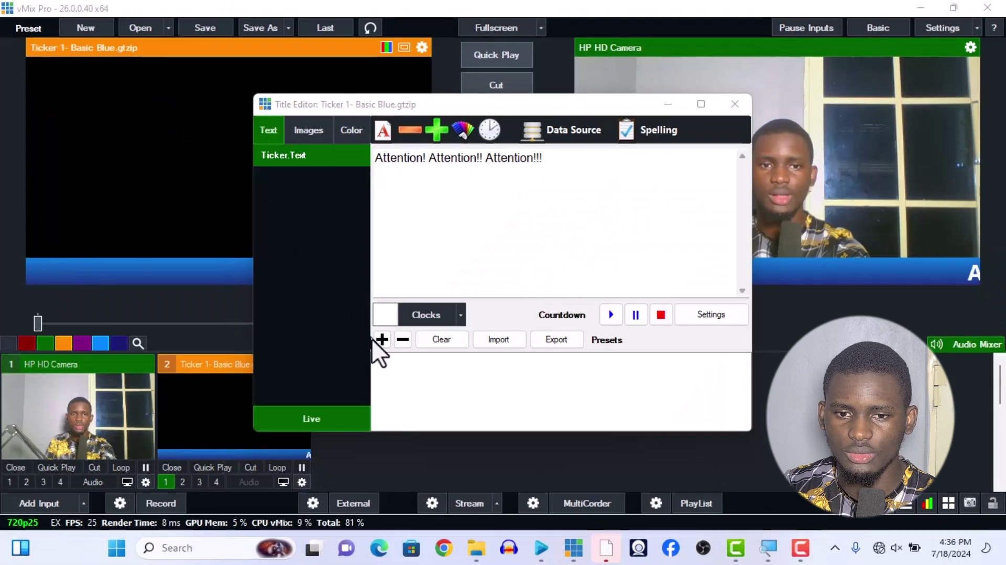
click(382, 341)
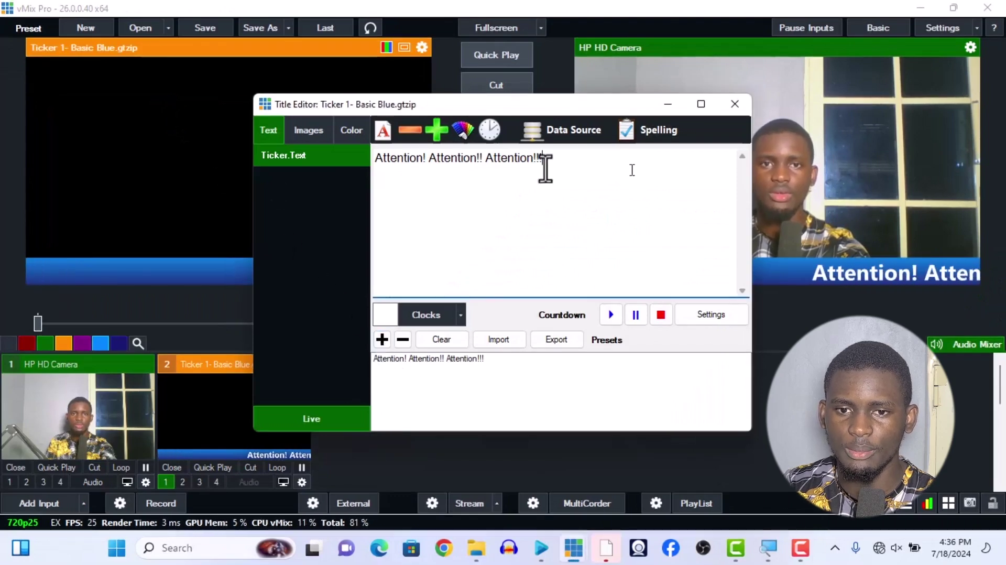
Replace the ticker text with 'Joseph is coming - All rise!!!'
drag(545, 168, 247, 186)
text(Jose)
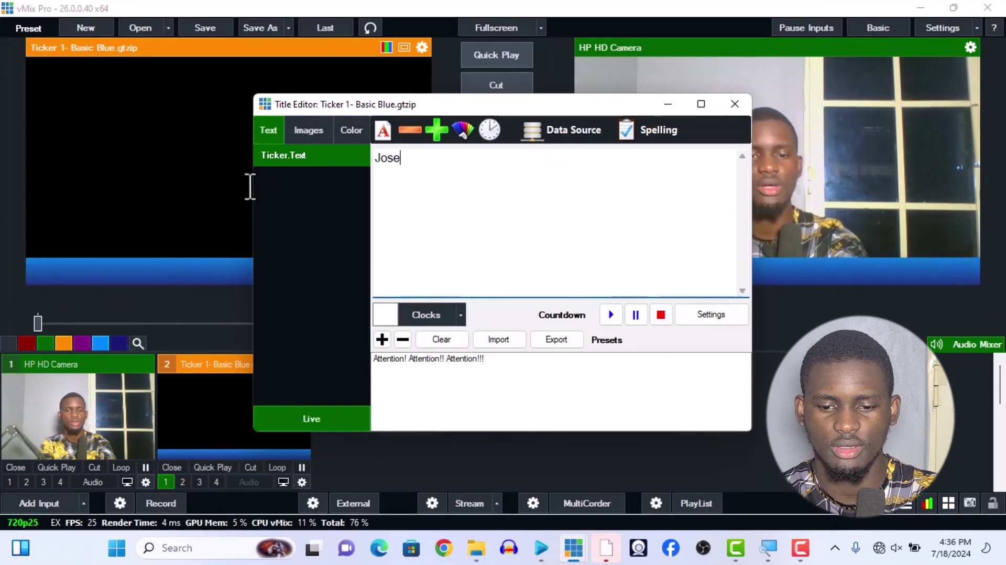
text(ph si)
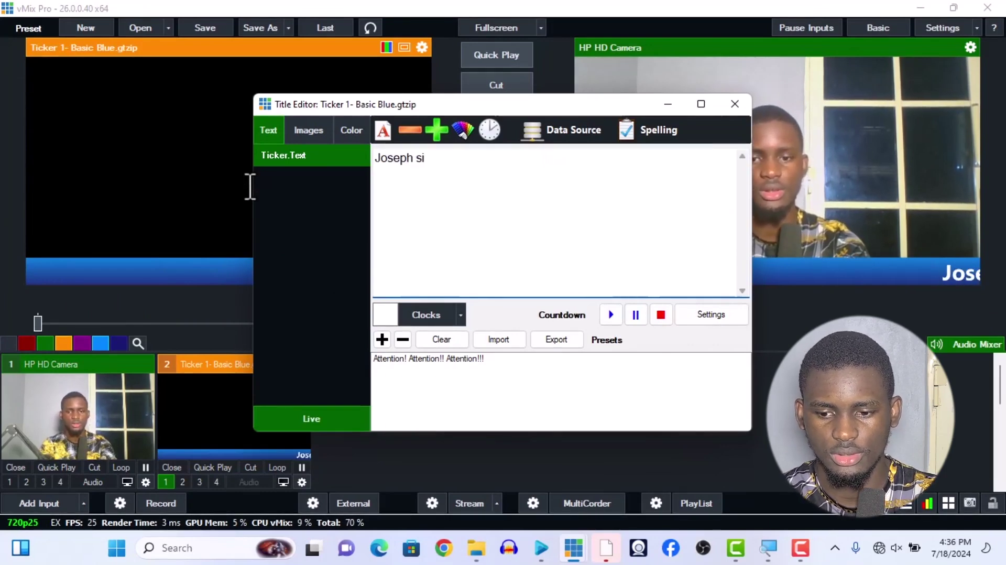
key(BackSpace)
key(BackSpace)
text(is co)
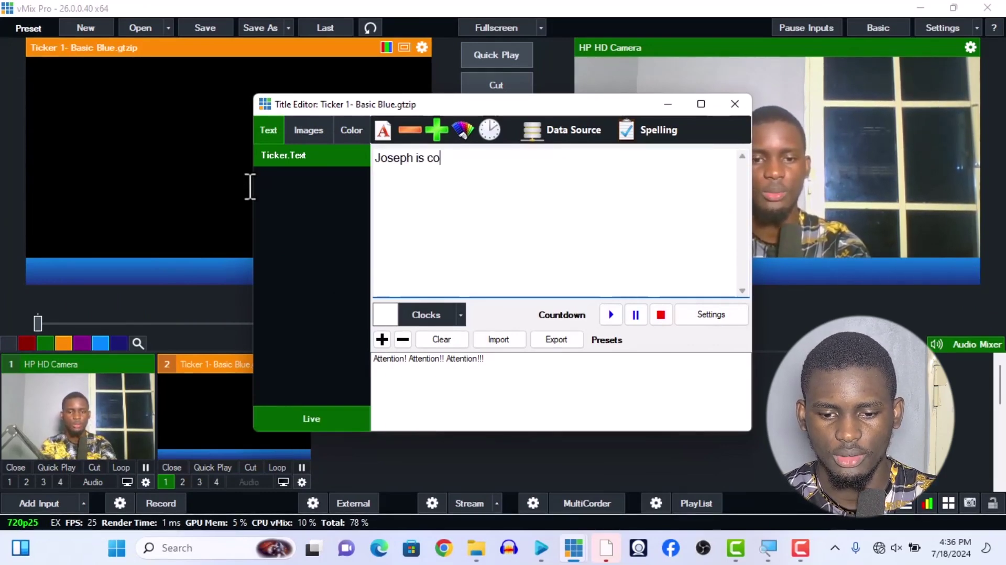
text(ming)
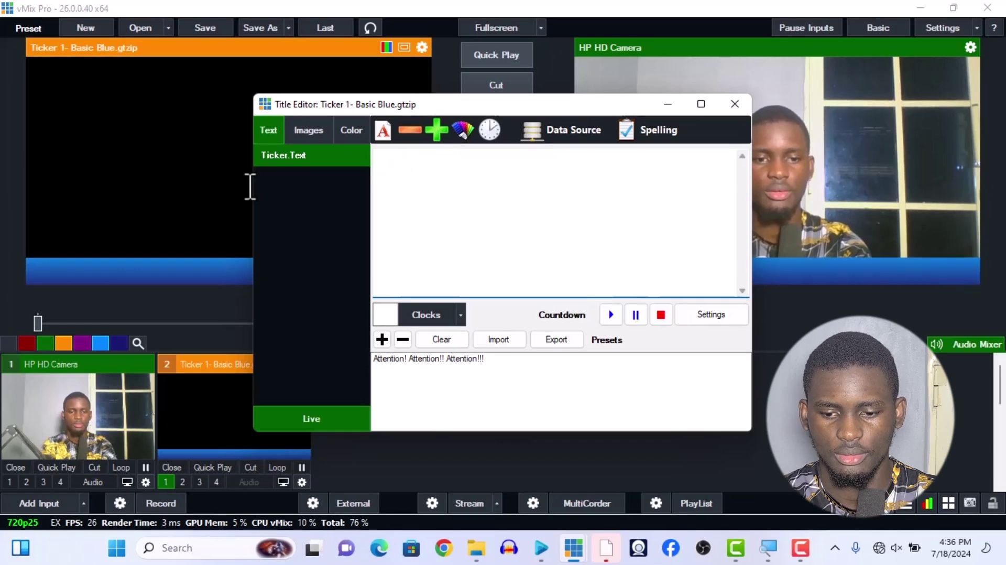
text( - All ri)
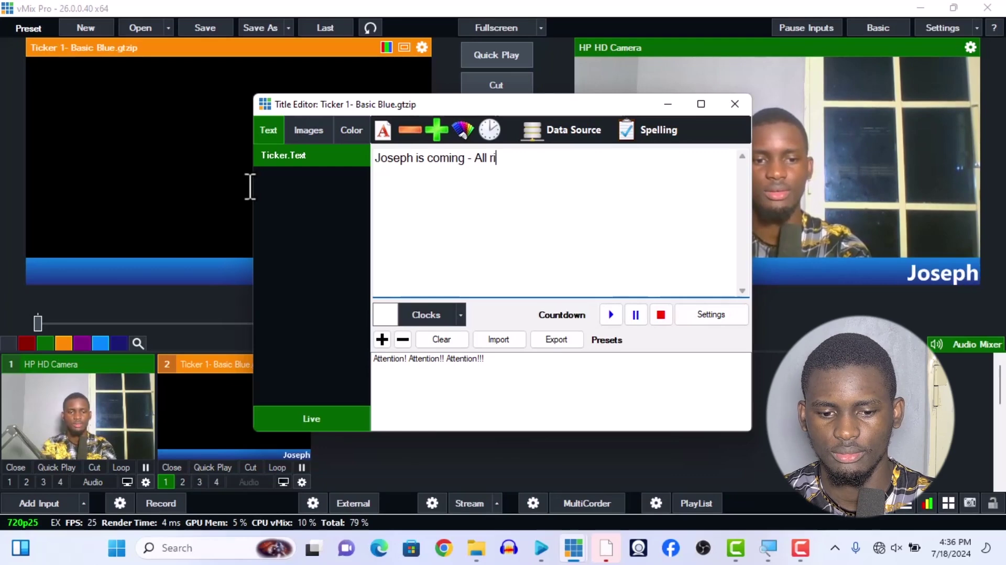
text(se@)
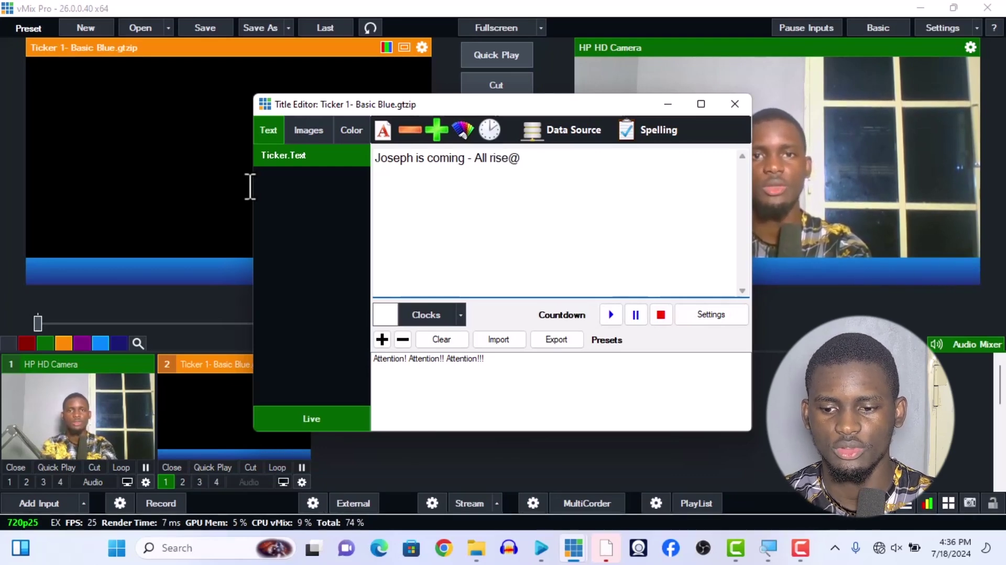
key(BackSpace)
text(!!!)
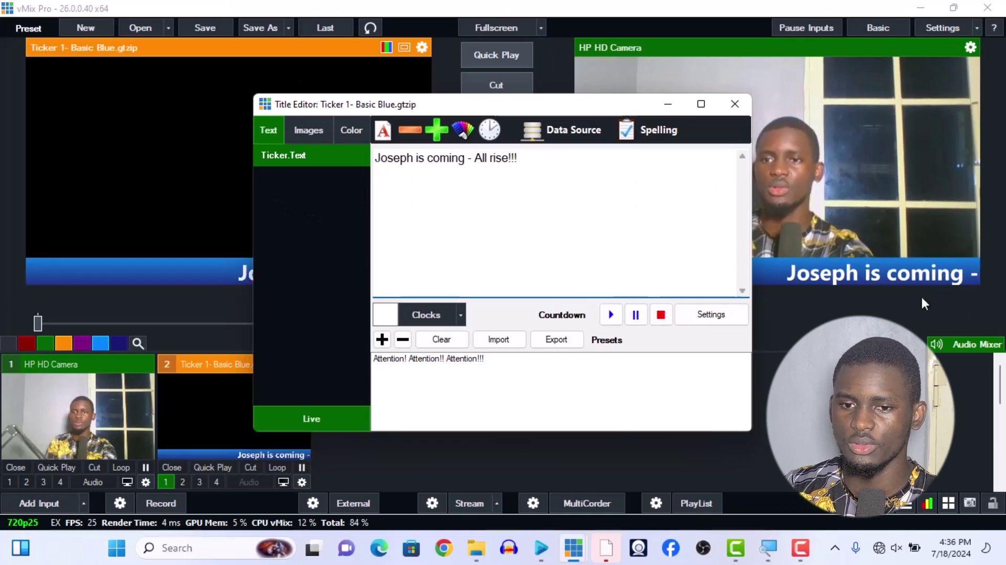
Save 'Joseph is coming - All rise!!!' as a second preset and switch between both presets
click(385, 340)
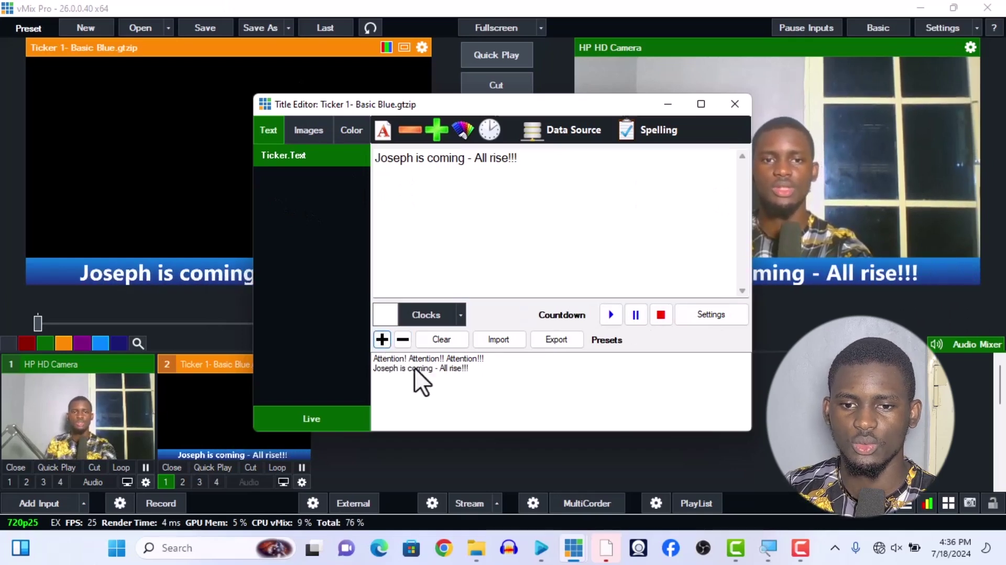
click(414, 360)
drag(548, 105, 270, 83)
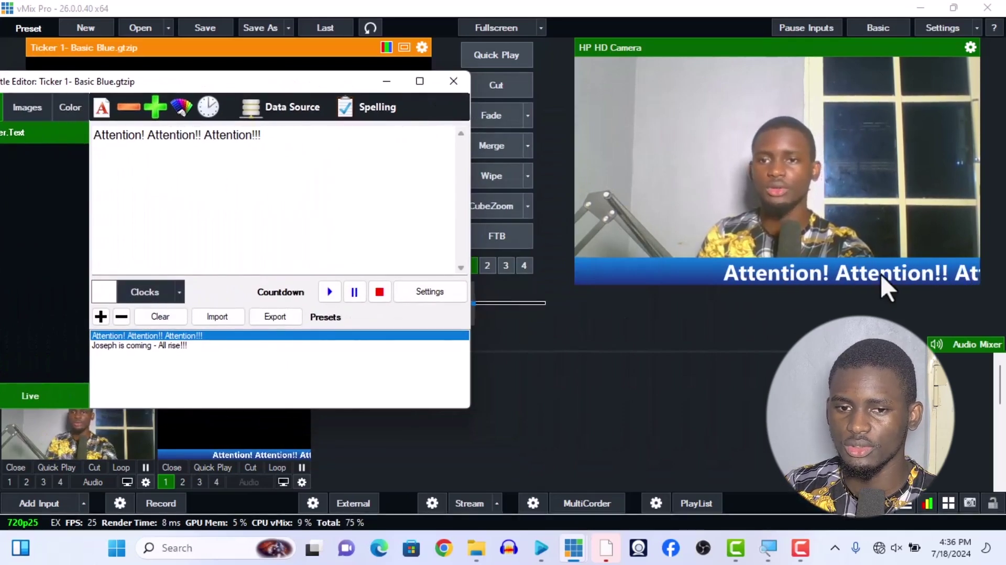
click(110, 348)
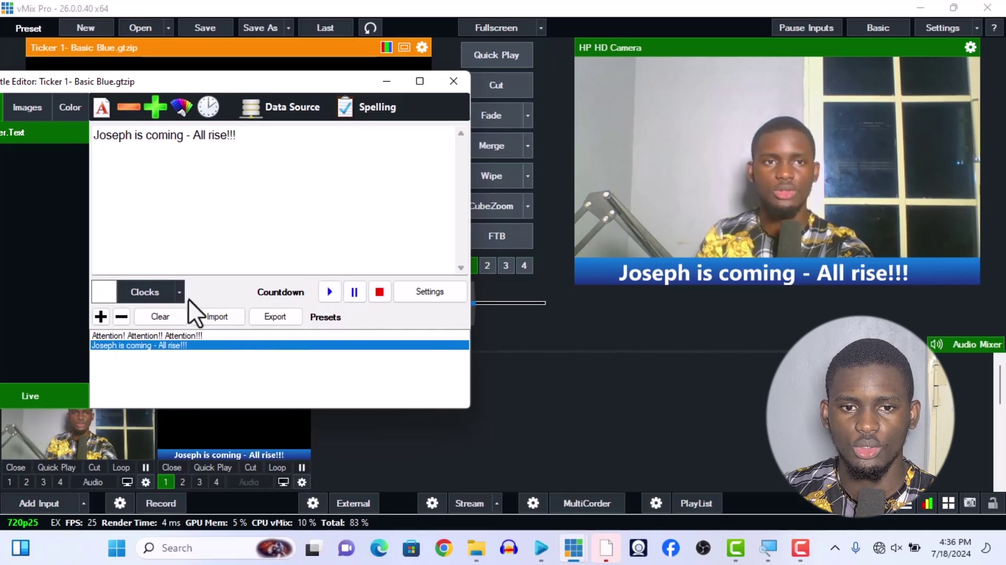
click(279, 179)
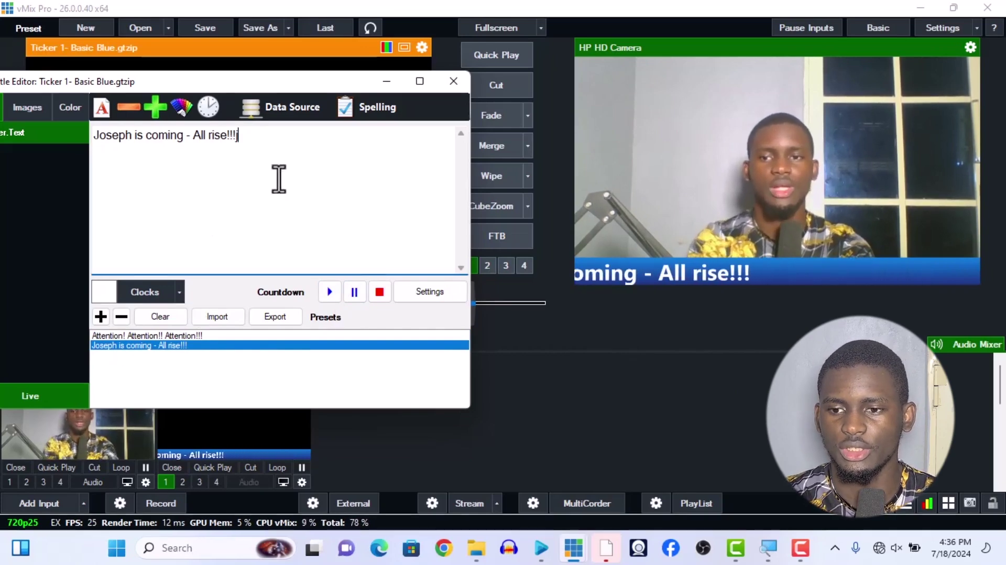
text(jj)
key(BackSpace)
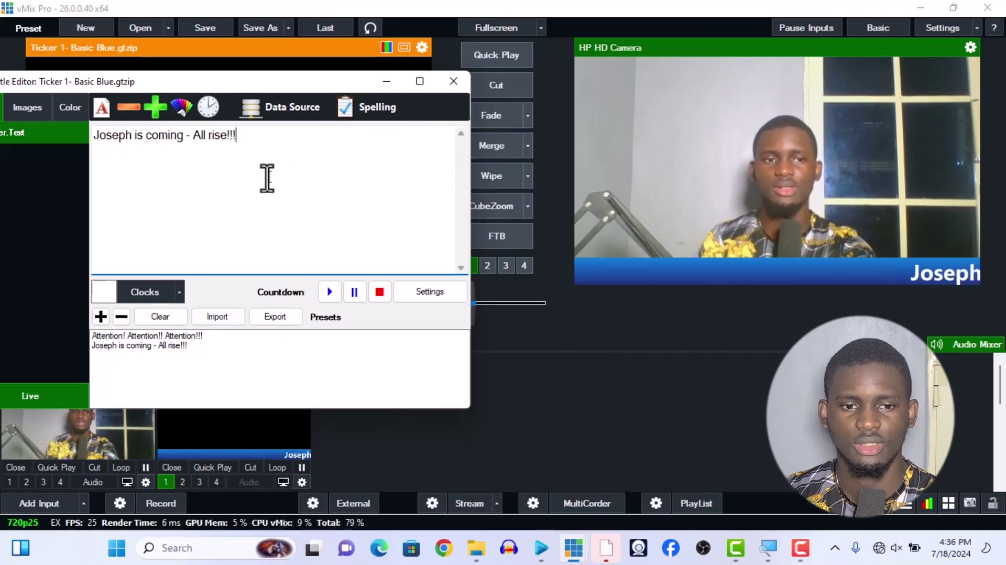
drag(176, 81, 246, 71)
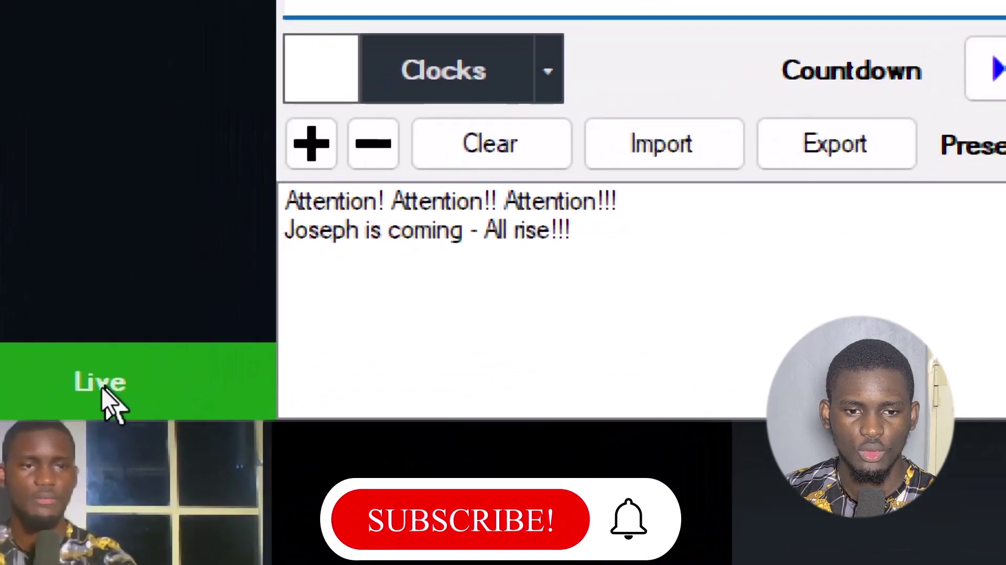
With Live paused, extend the text to 'Joseph is coming - All rise - Make way for him...' and push it live
click(102, 386)
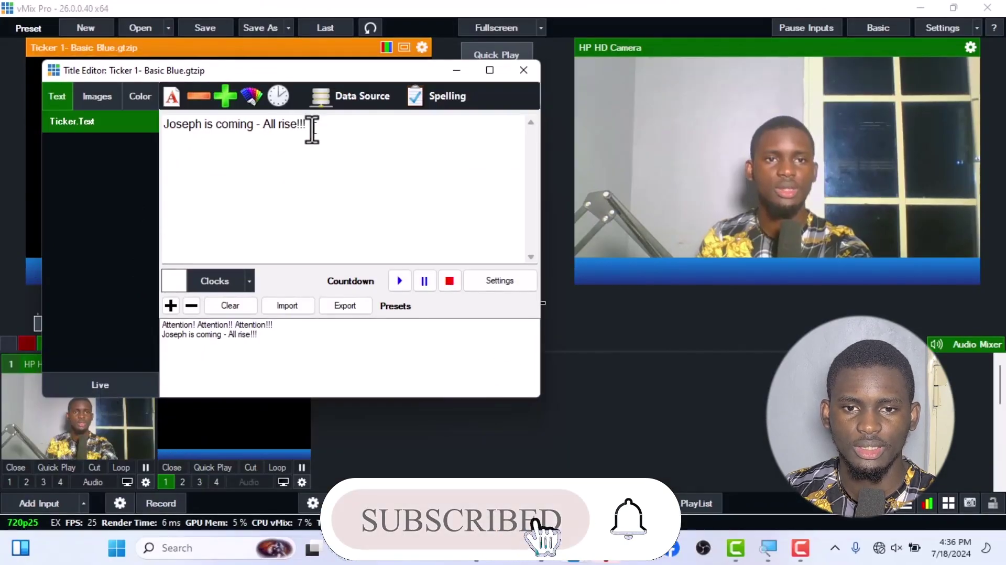
click(312, 129)
text(jbsjclsc)
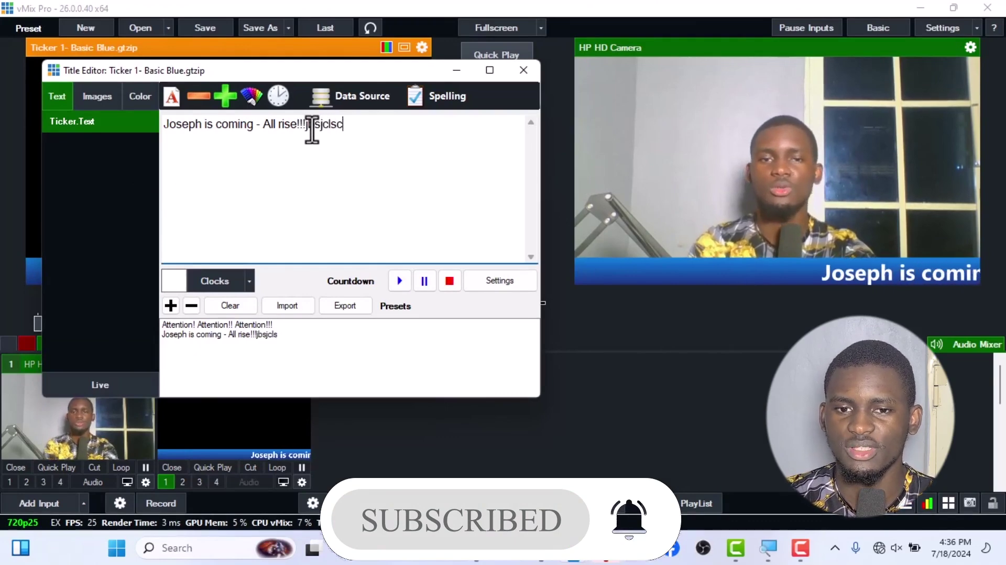
text(l)
key(ctrl+BackSpace)
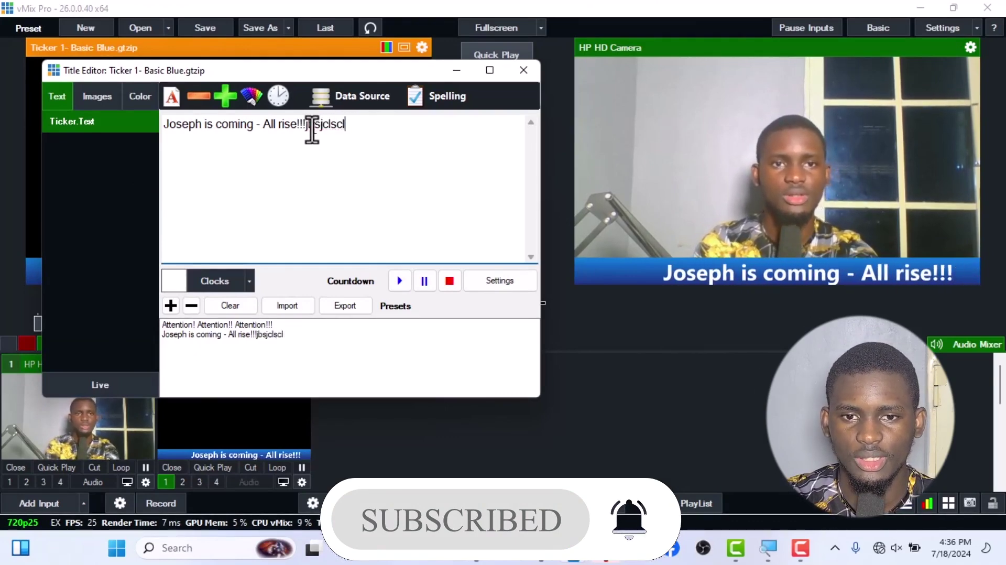
key(BackSpace)
key(BackSpace)
key(BackSpace)
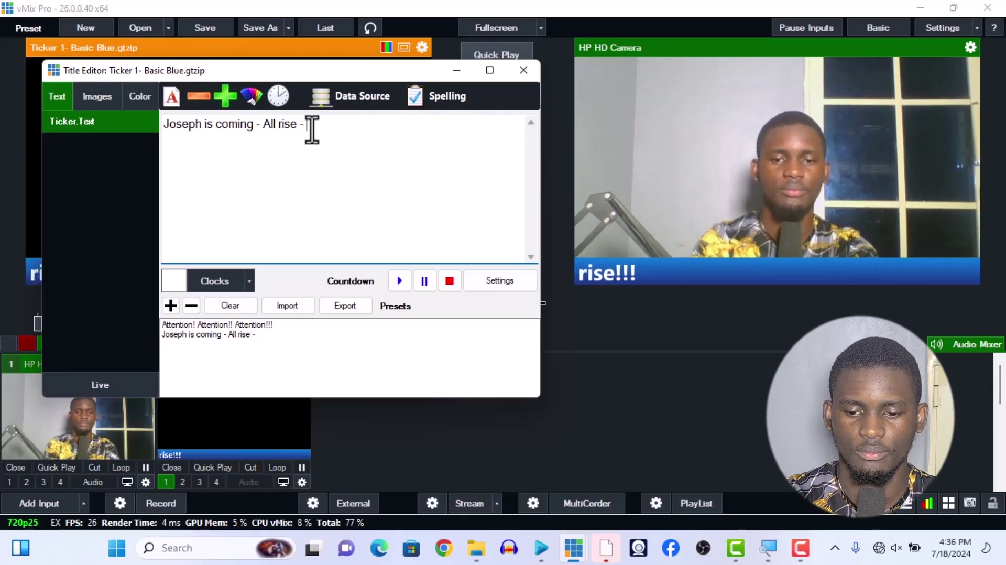
text(- MAke q)
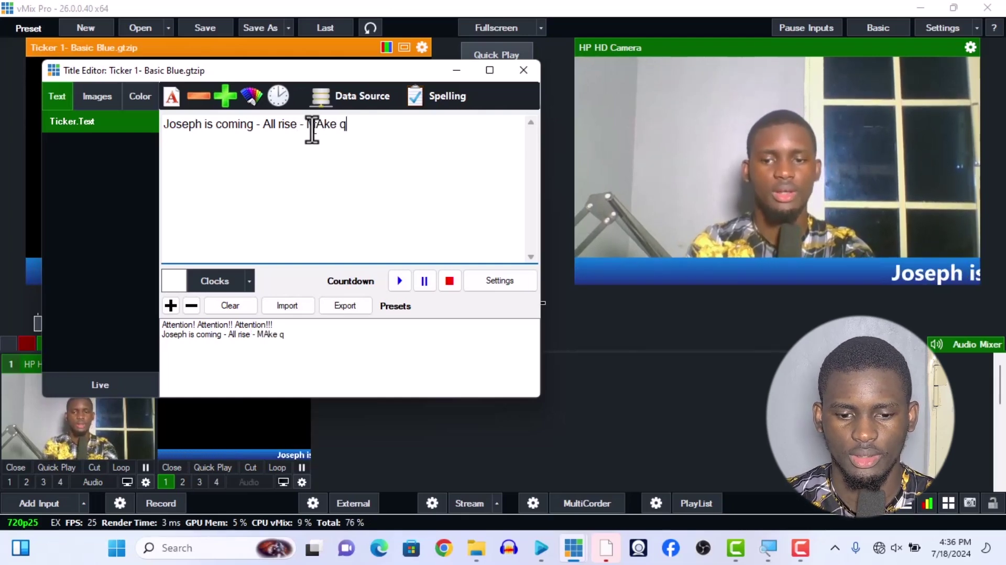
key(BackSpace)
text(w)
key(BackSpace)
key(BackSpace)
key(BackSpace)
key(BackSpace)
key(BackSpace)
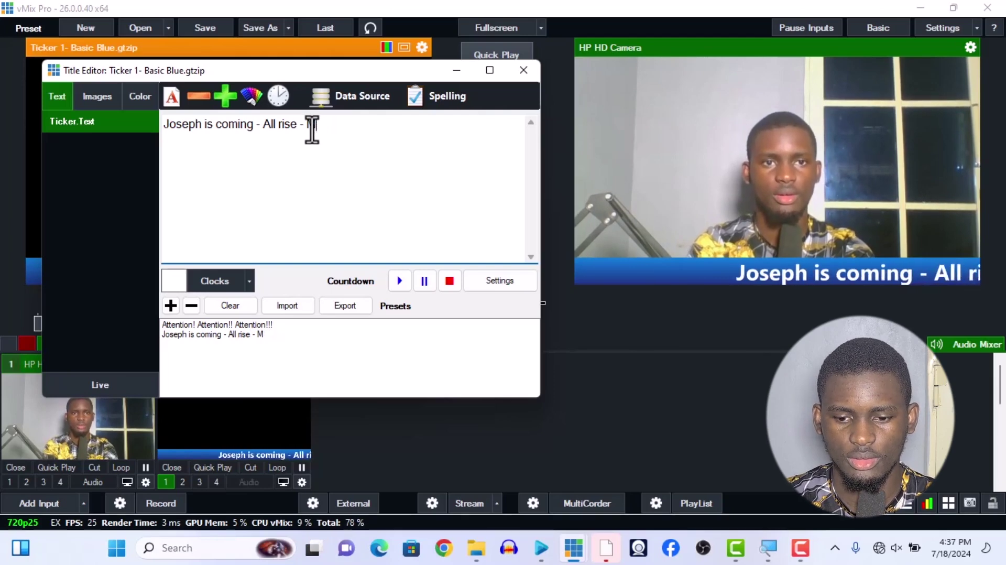
text(ake way fo)
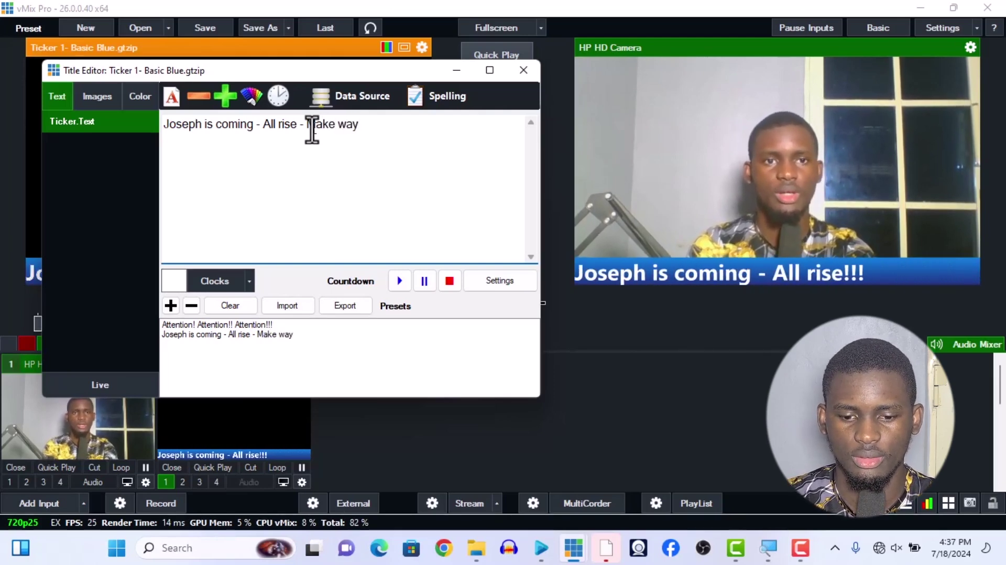
text(r him...)
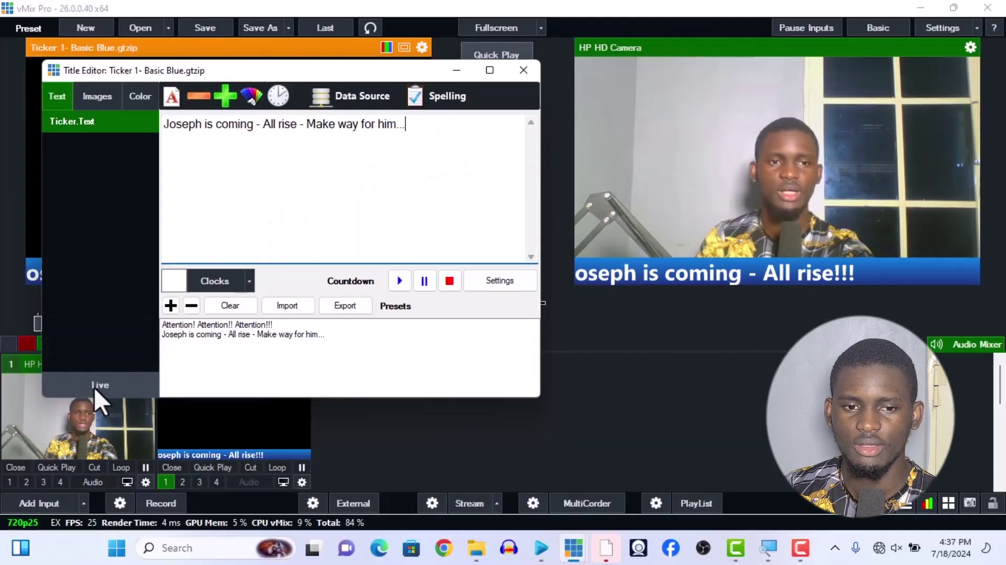
click(94, 387)
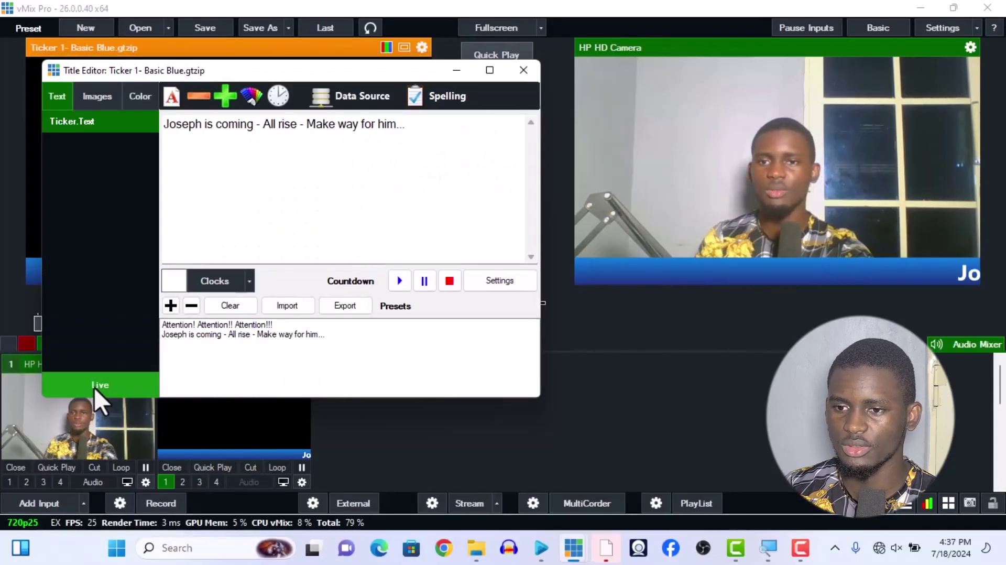